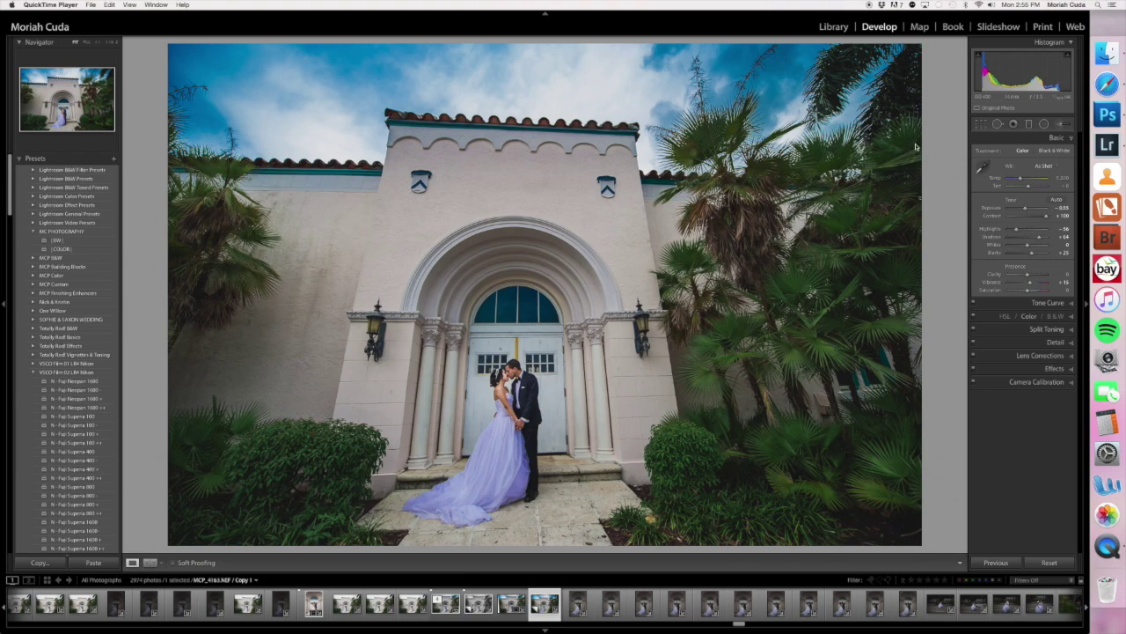
- View the blue ball gown reference image in Safari and return to the wedding photo in Lightroom
{"action": "left_click", "coordinate": [1098, 88]}
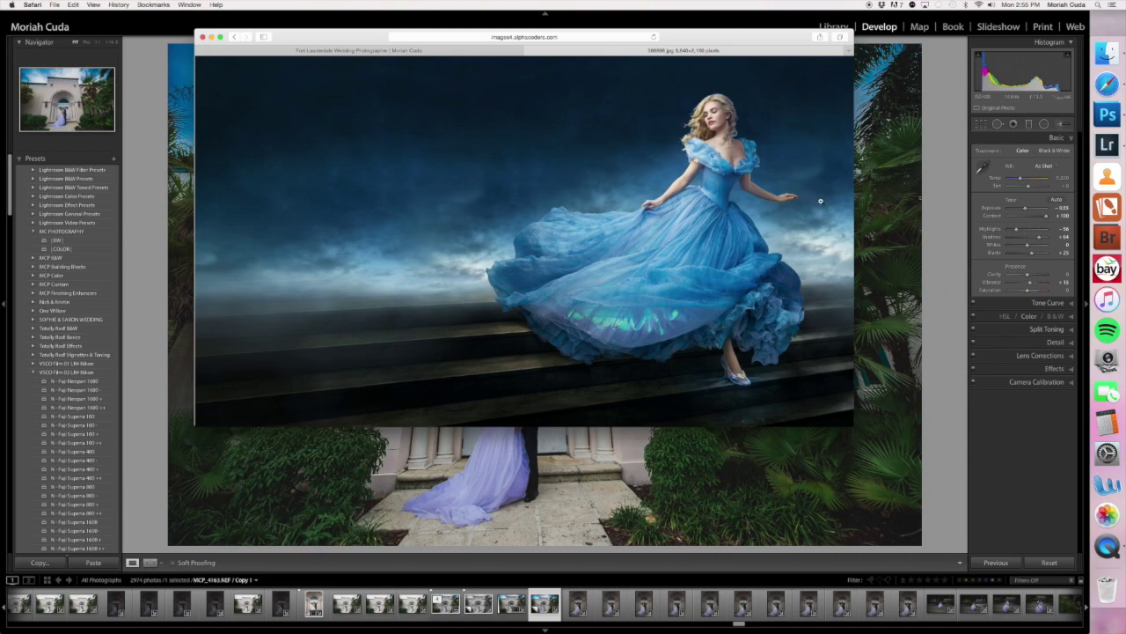
{"action": "left_click", "coordinate": [939, 207]}
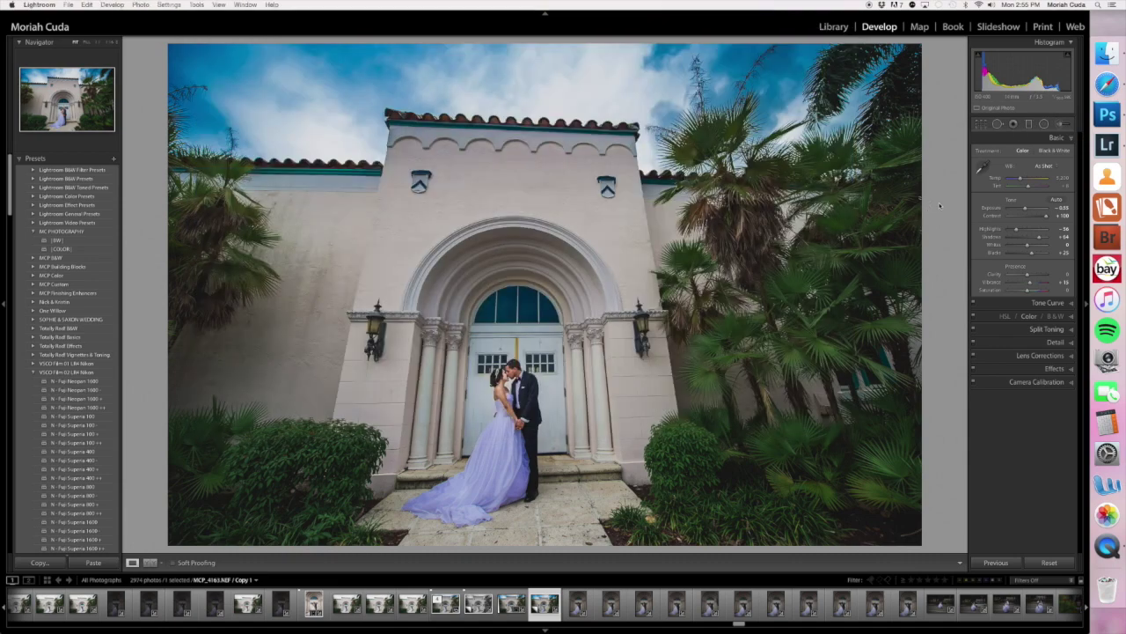
{"action": "left_click", "coordinate": [1059, 124]}
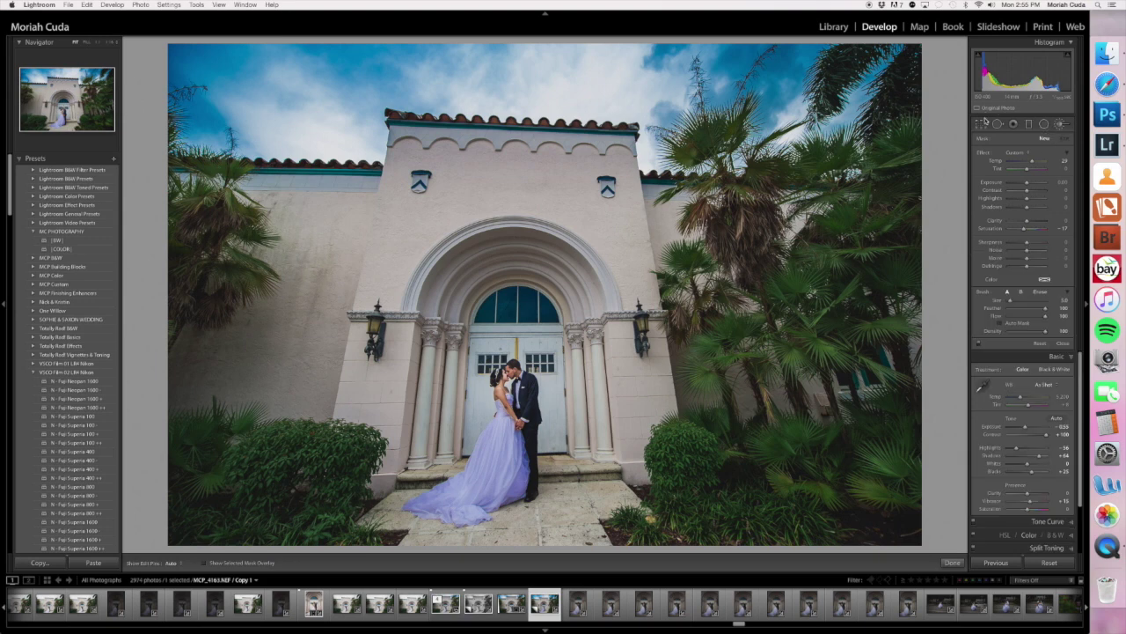
{"action": "left_click", "coordinate": [1063, 342]}
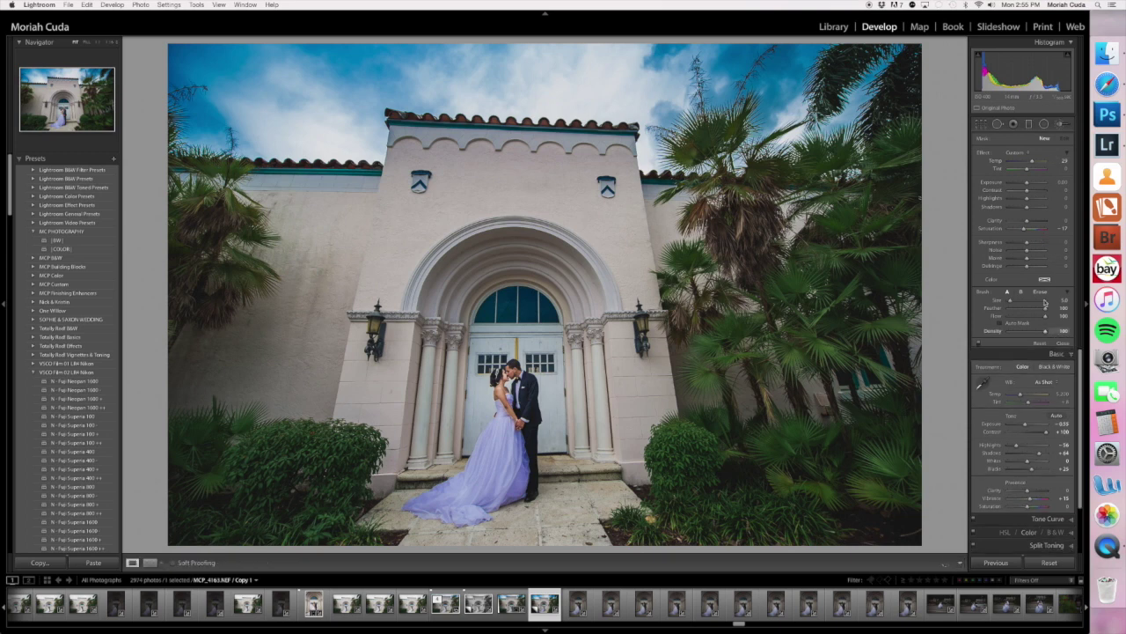
- Try to correct the photo's white balance by sampling the bride's dress as the neutral target
{"action": "left_click", "coordinate": [983, 169]}
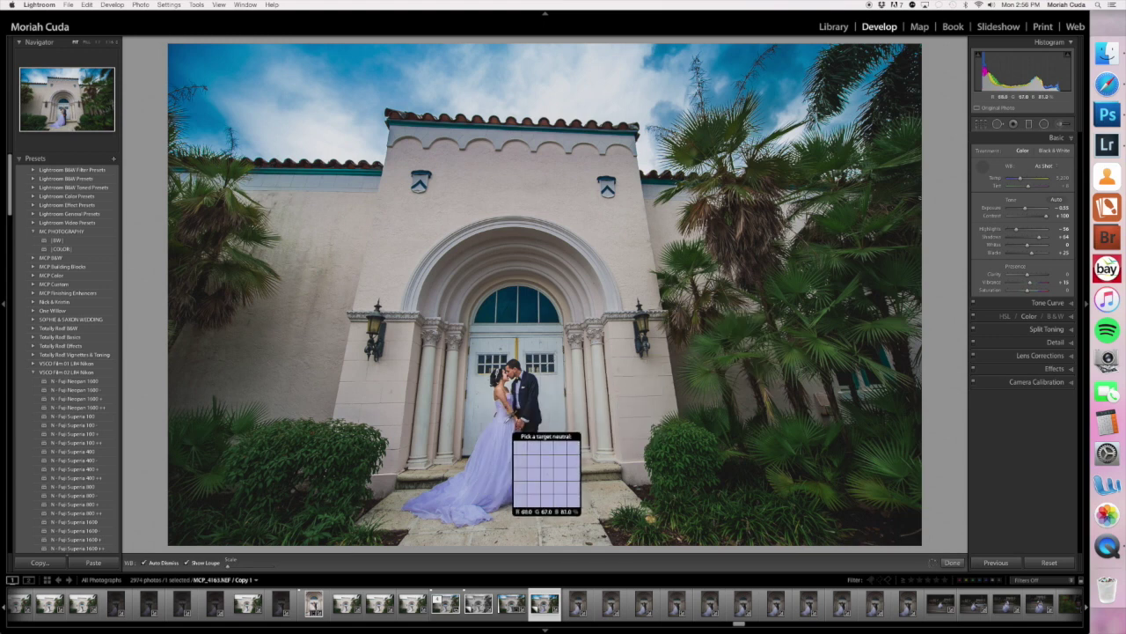
{"action": "left_click", "coordinate": [508, 426]}
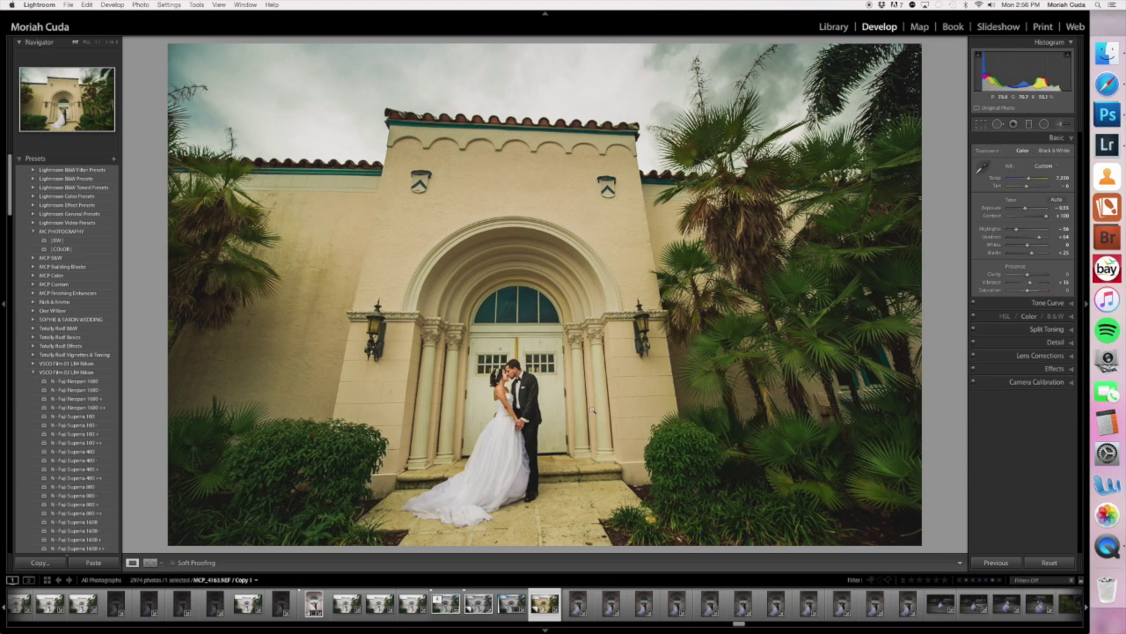
{"action": "key", "text": "cmd+z"}
{"action": "key", "text": "cmd+z"}
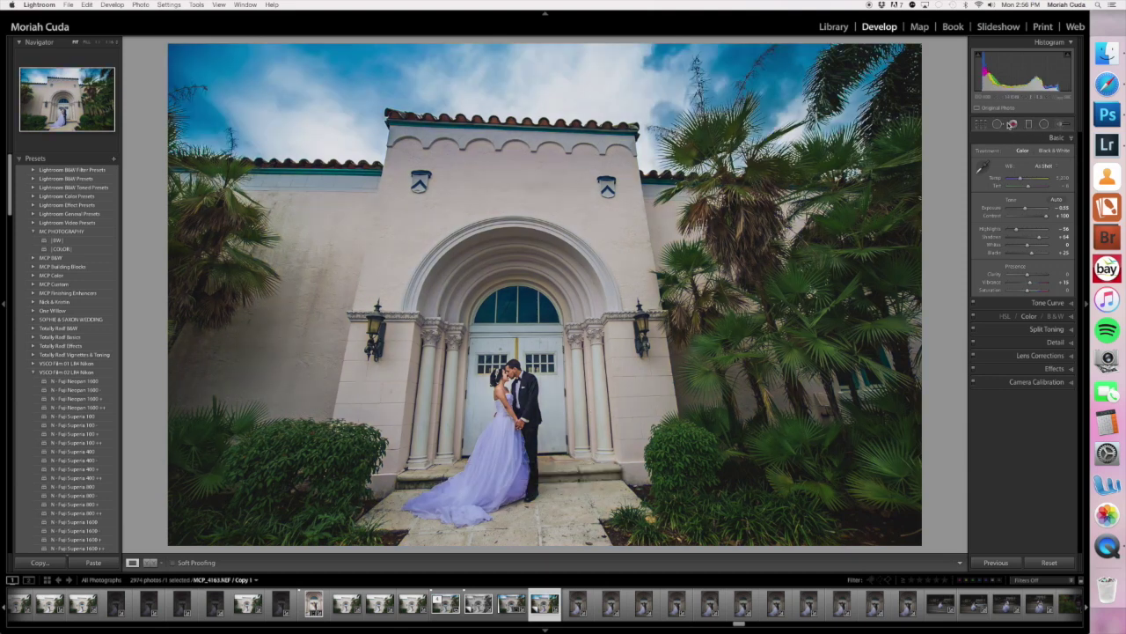
- Set up a new adjustment brush from the Temp effect with Temp 54 and Saturation -43
{"action": "left_click", "coordinate": [1061, 125]}
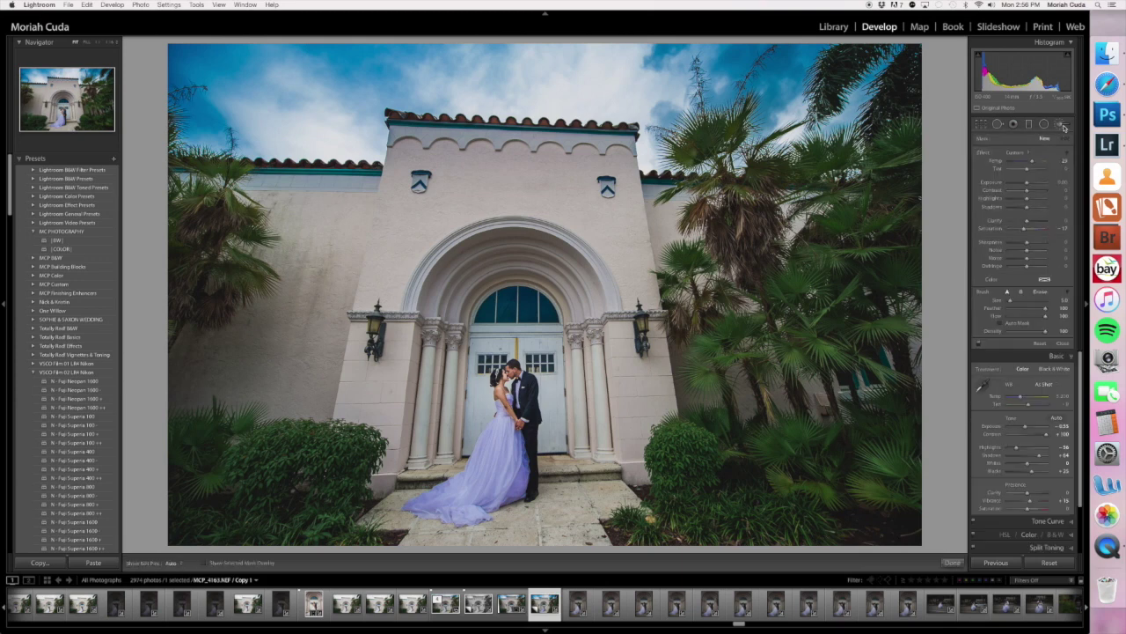
{"action": "left_click", "coordinate": [1022, 155]}
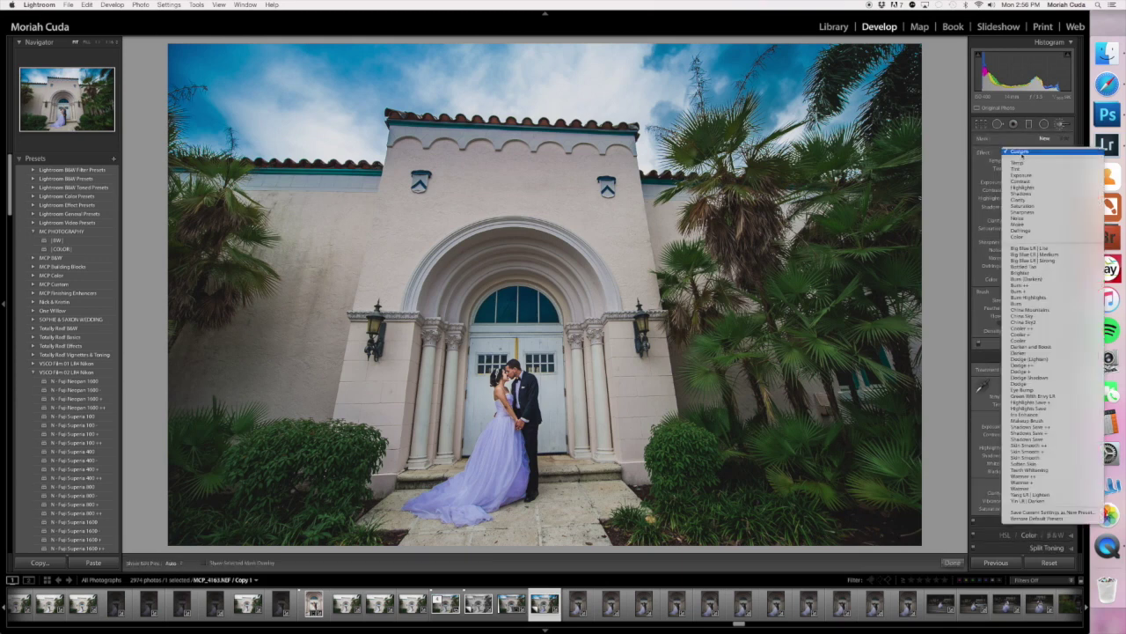
{"action": "left_click", "coordinate": [1027, 163]}
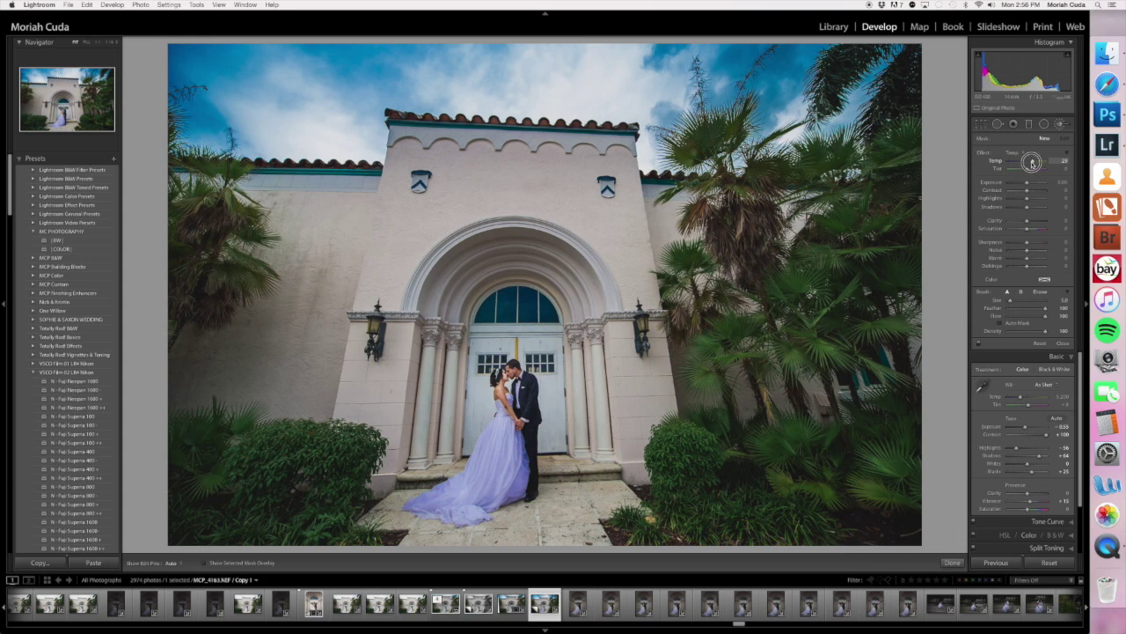
{"action": "left_click_drag", "start_coordinate": [1031, 162], "coordinate": [1034, 162]}
{"action": "left_click_drag", "start_coordinate": [1034, 163], "coordinate": [1022, 162]}
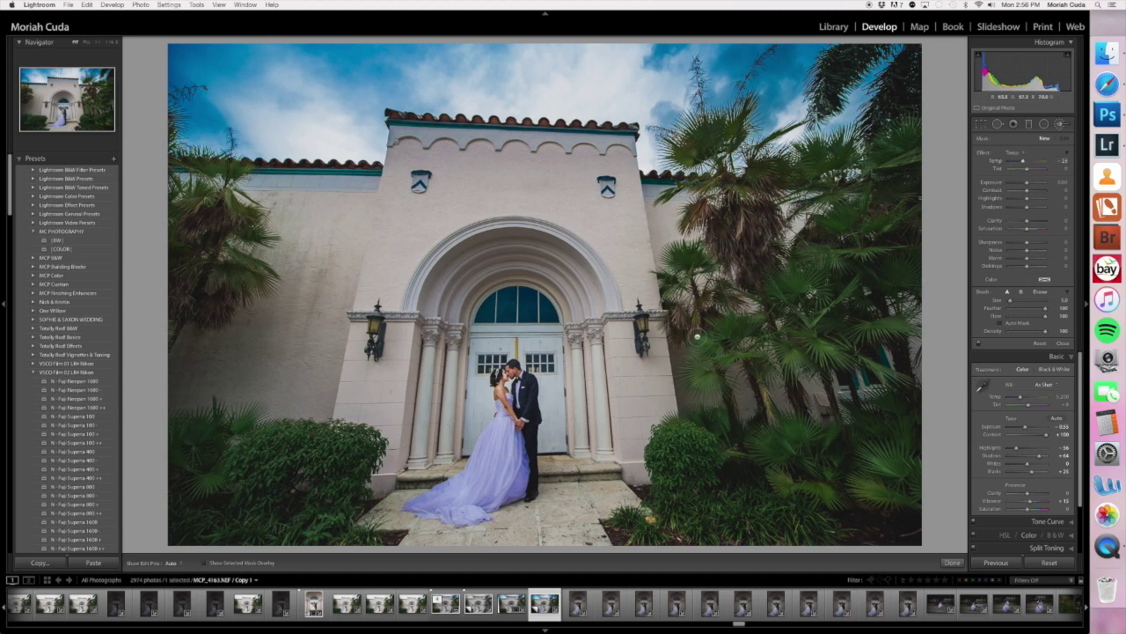
{"action": "left_click_drag", "start_coordinate": [1022, 162], "coordinate": [1033, 163]}
{"action": "left_click", "coordinate": [1026, 229]}
{"action": "left_click_drag", "start_coordinate": [1026, 229], "coordinate": [1019, 230]}
{"action": "left_click", "coordinate": [1035, 162]}
{"action": "left_click_drag", "start_coordinate": [1035, 162], "coordinate": [1039, 162]}
- Paint the brush adjustment over the middle of the bride's skirt to neutralize the purple cast
{"action": "key", "text": "super+equal"}
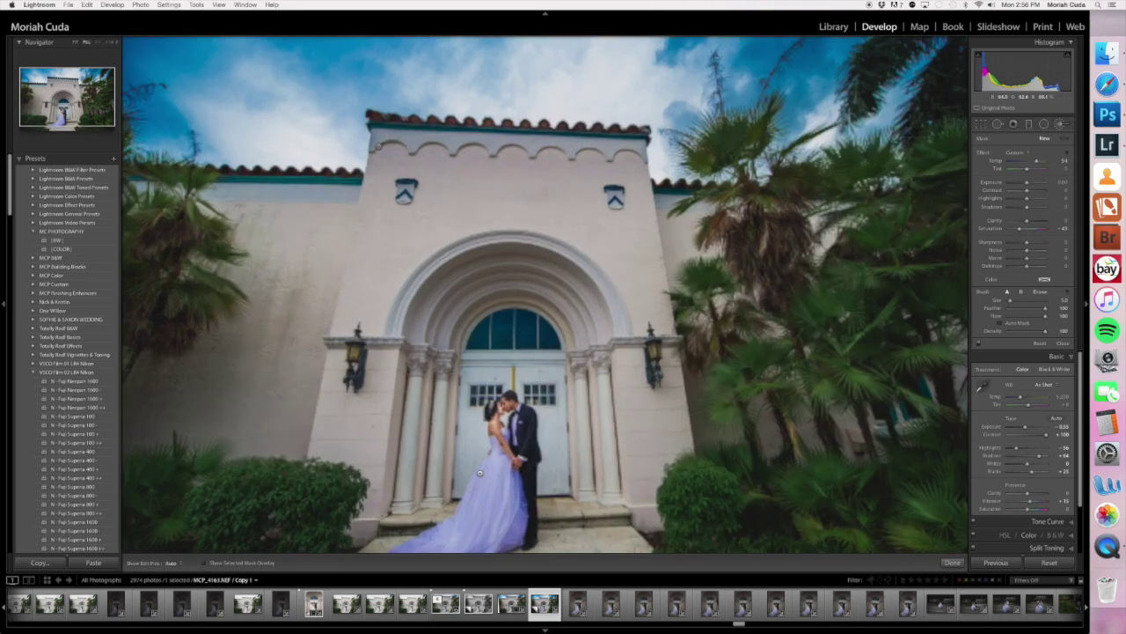
{"action": "key", "text": "super+minus"}
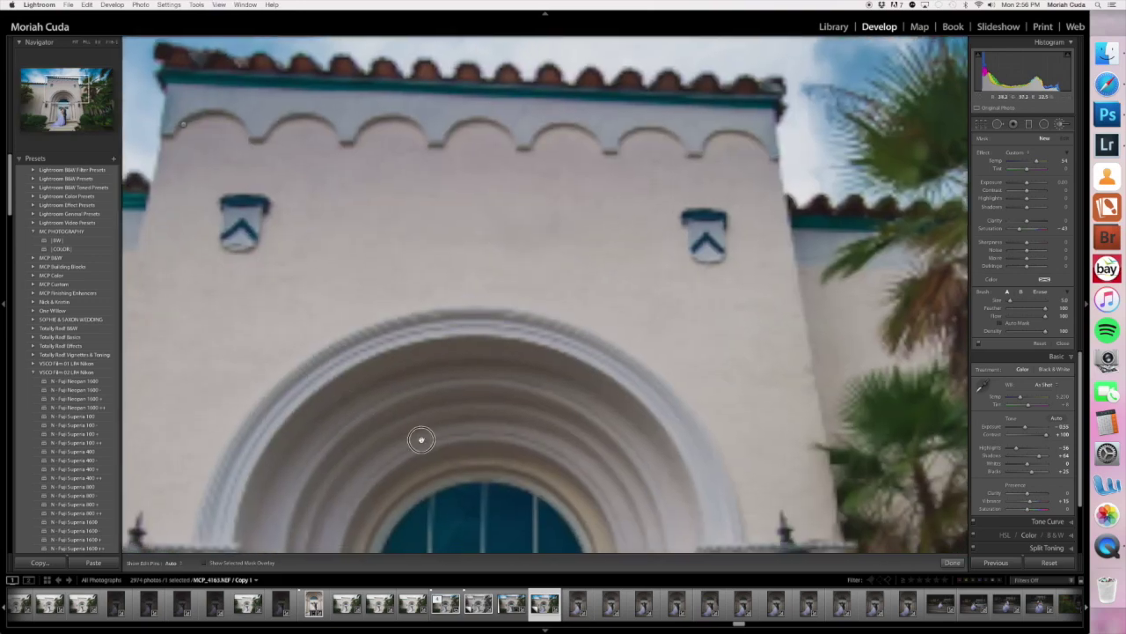
{"action": "left_click_drag", "start_coordinate": [420, 440], "coordinate": [451, 208]}
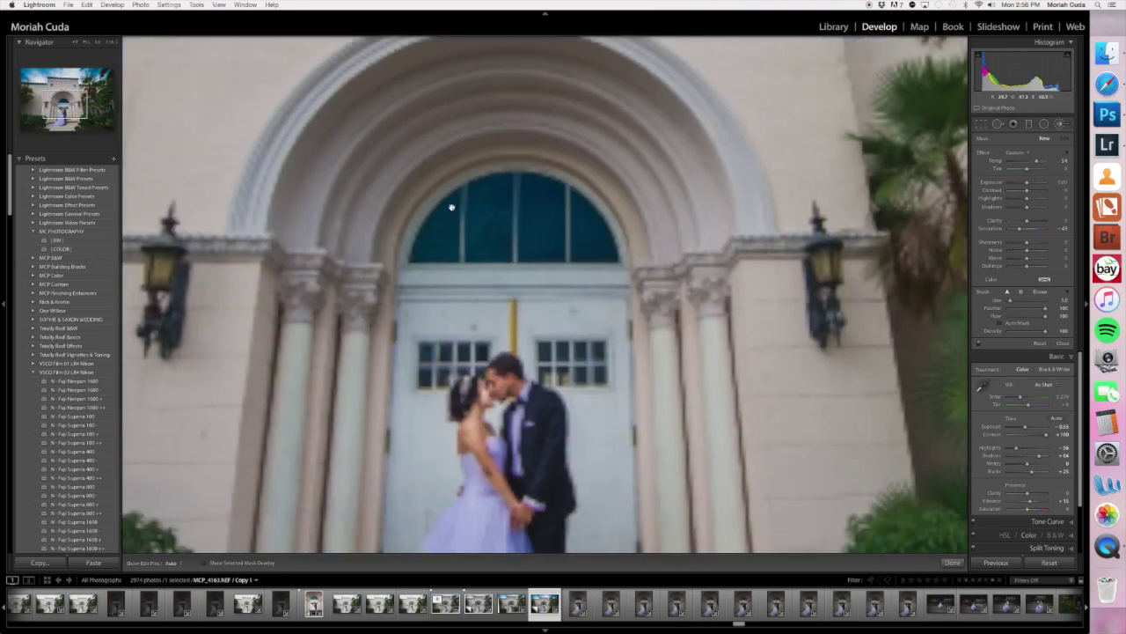
{"action": "left_click_drag", "start_coordinate": [461, 291], "coordinate": [476, 146]}
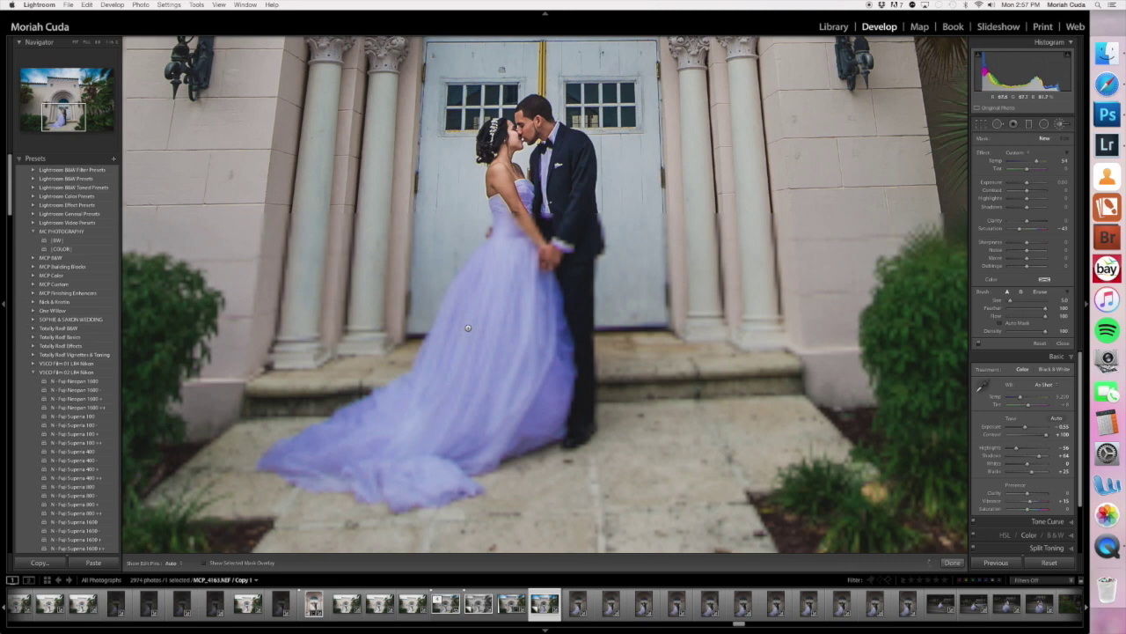
{"action": "key", "text": "h"}
{"action": "left_click", "coordinate": [458, 318]}
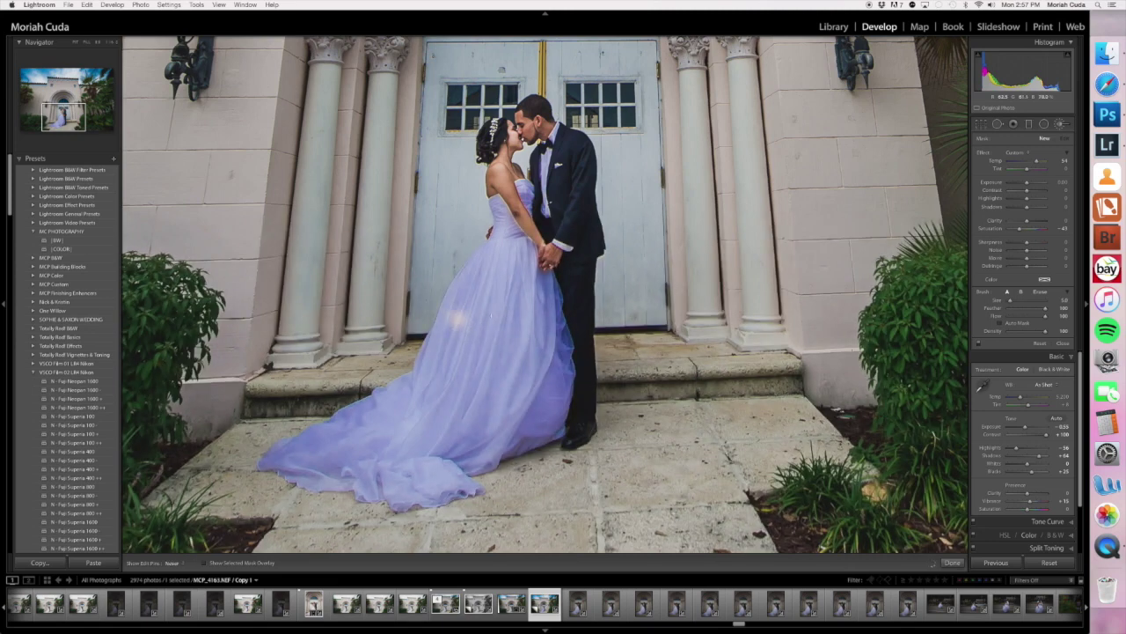
{"action": "left_click_drag", "start_coordinate": [509, 336], "coordinate": [463, 404]}
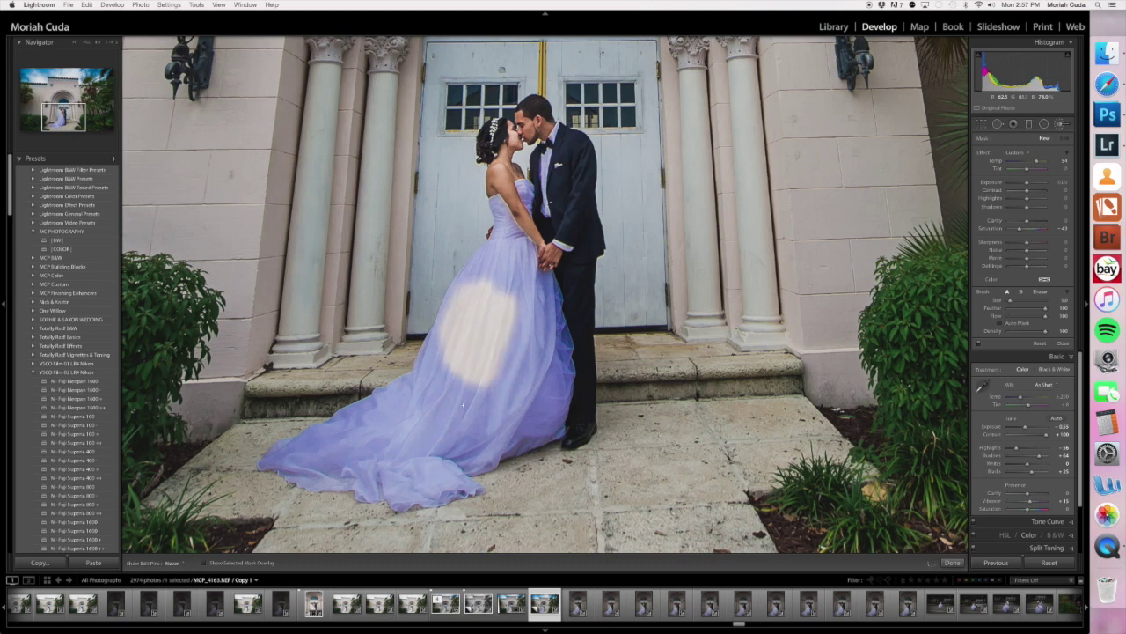
{"action": "left_click", "coordinate": [456, 321]}
{"action": "left_click", "coordinate": [479, 377]}
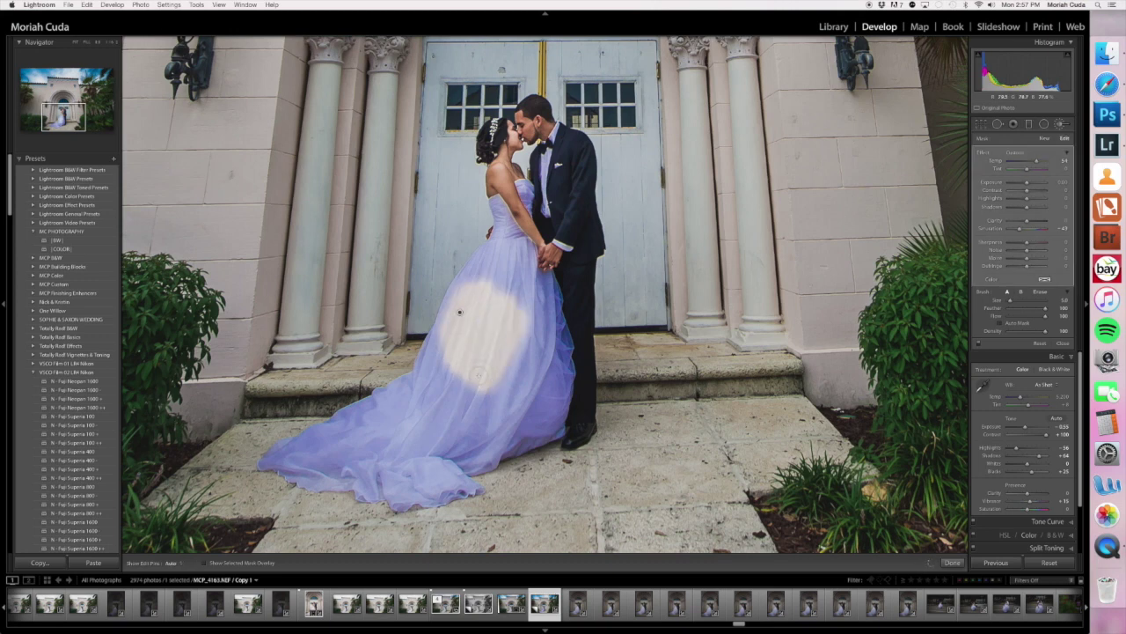
{"action": "key", "text": "h"}
{"action": "left_click_drag", "start_coordinate": [475, 380], "coordinate": [463, 401]}
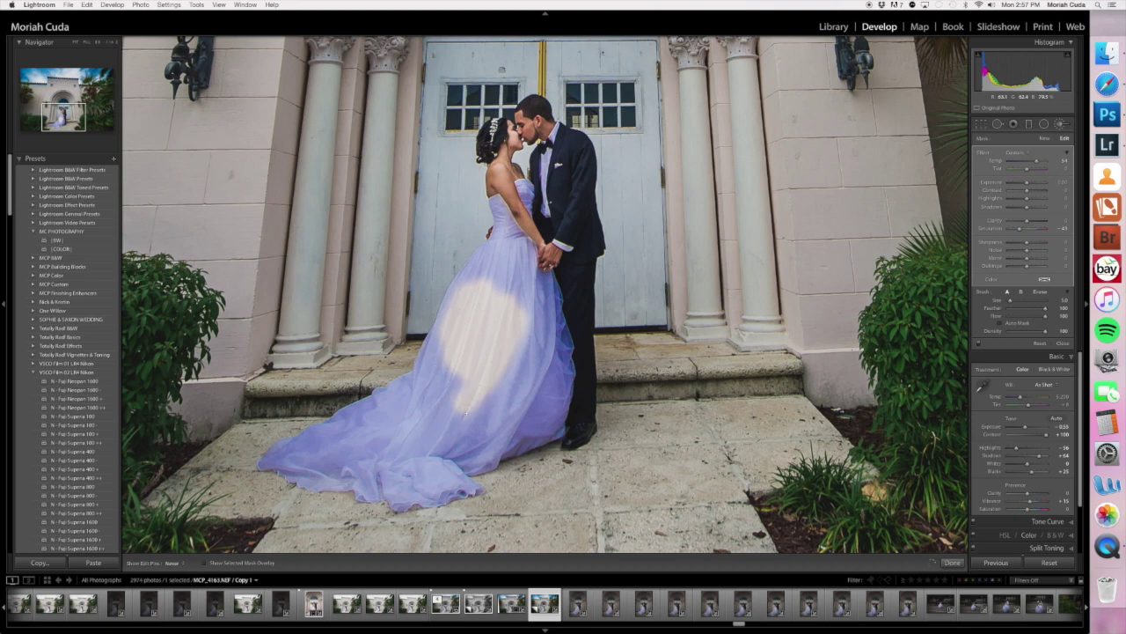
{"action": "left_click_drag", "start_coordinate": [450, 348], "coordinate": [437, 389]}
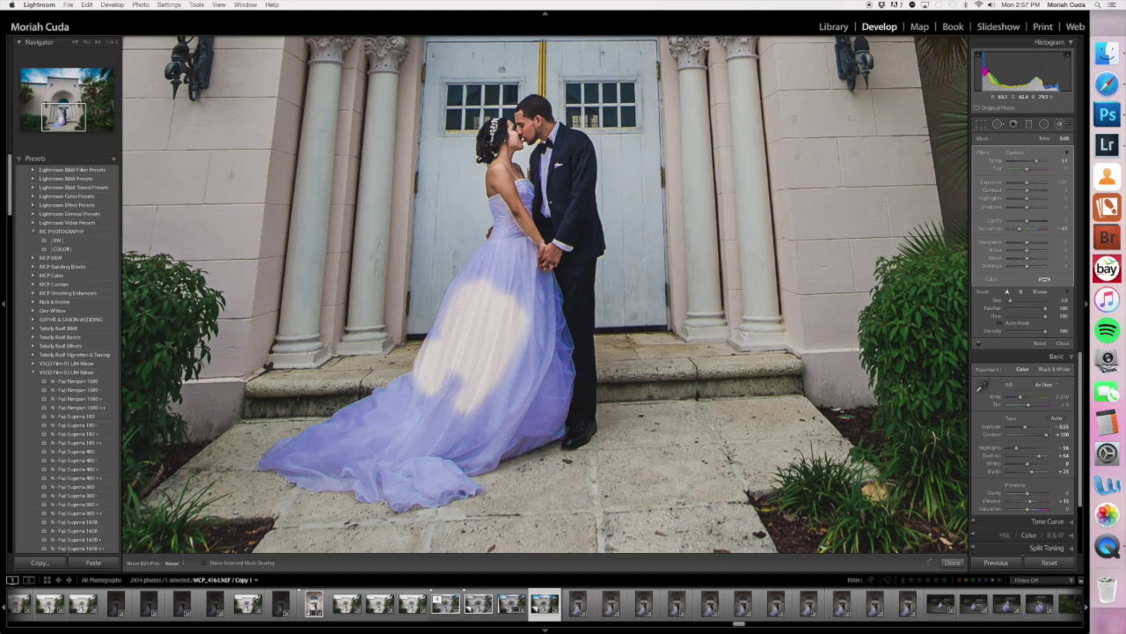
{"action": "left_click", "coordinate": [427, 409]}
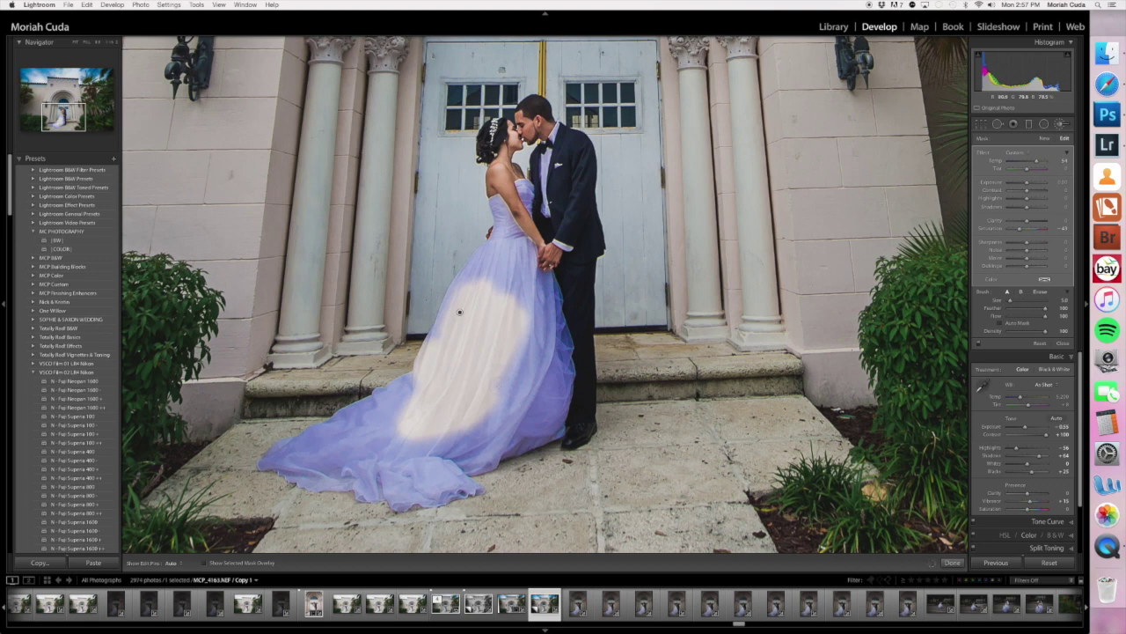
- Extend the brush adjustment over the train, skirt edges and bodice, reducing the brush size to 2.0 for the finer areas
{"action": "mouse_move", "coordinate": [354, 437]}
{"action": "left_mouse_down"}
{"action": "mouse_move", "coordinate": [476, 414]}
{"action": "mouse_move", "coordinate": [462, 429]}
{"action": "mouse_move", "coordinate": [308, 457]}
{"action": "left_mouse_up"}
{"action": "left_click_drag", "start_coordinate": [519, 264], "coordinate": [537, 351]}
{"action": "key", "text": "bracketleft"}
{"action": "key", "text": "bracketleft"}
{"action": "key", "text": "h"}
{"action": "mouse_move", "coordinate": [329, 422]}
{"action": "left_mouse_down"}
{"action": "mouse_move", "coordinate": [282, 462]}
{"action": "mouse_move", "coordinate": [510, 290]}
{"action": "mouse_move", "coordinate": [558, 327]}
{"action": "mouse_move", "coordinate": [520, 405]}
{"action": "mouse_move", "coordinate": [504, 216]}
{"action": "mouse_move", "coordinate": [519, 243]}
{"action": "mouse_move", "coordinate": [526, 191]}
{"action": "left_mouse_up"}
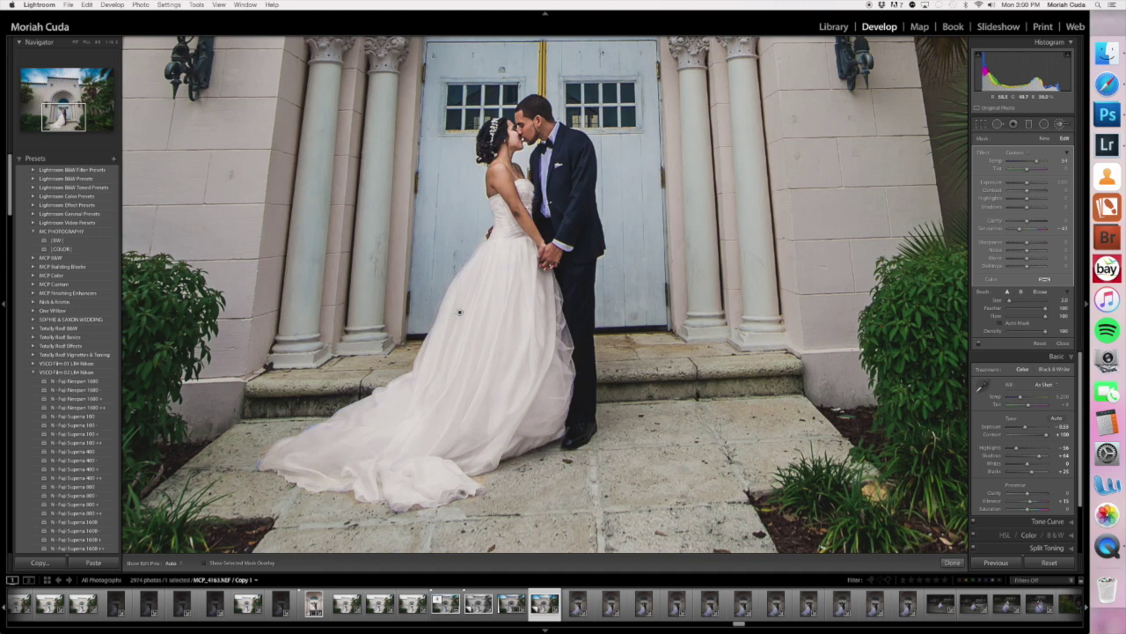
- Fine-tune the dress adjustment by setting Temp to about 26 and Saturation to 0, and shifting Tint slightly towards green
{"action": "key", "text": "z"}
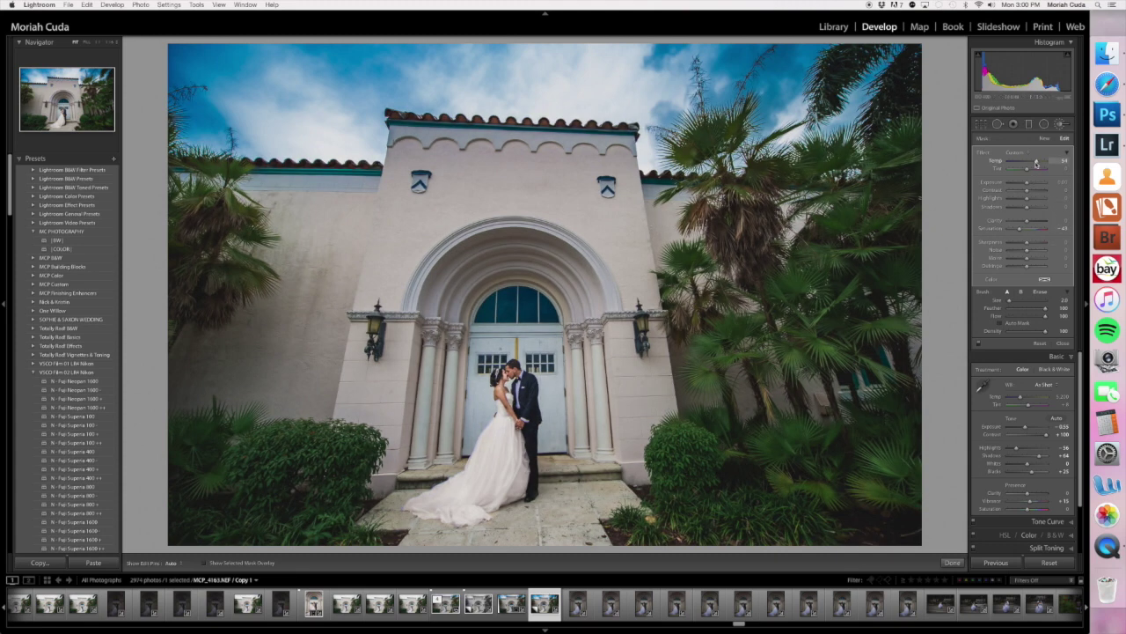
{"action": "left_click_drag", "start_coordinate": [1036, 163], "coordinate": [1029, 170]}
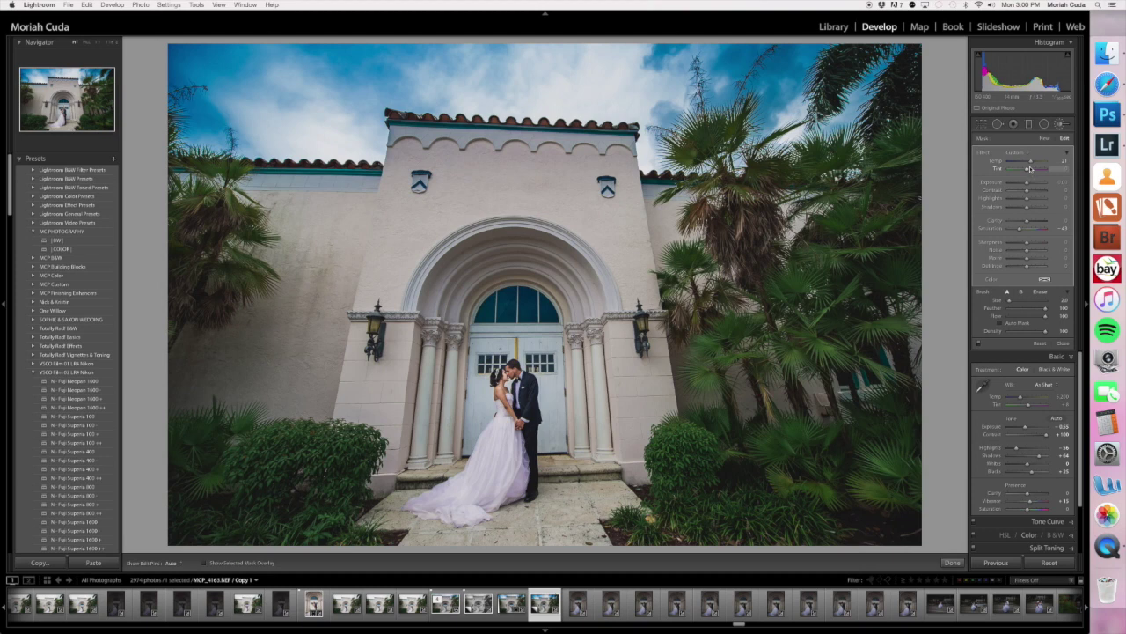
{"action": "left_click_drag", "start_coordinate": [1032, 162], "coordinate": [1034, 162]}
{"action": "left_click_drag", "start_coordinate": [1019, 230], "coordinate": [1026, 229]}
{"action": "left_click", "coordinate": [1027, 171]}
{"action": "left_click_drag", "start_coordinate": [1024, 171], "coordinate": [1022, 170]}
{"action": "left_click", "coordinate": [1031, 162]}
{"action": "left_click_drag", "start_coordinate": [1031, 161], "coordinate": [1028, 163]}
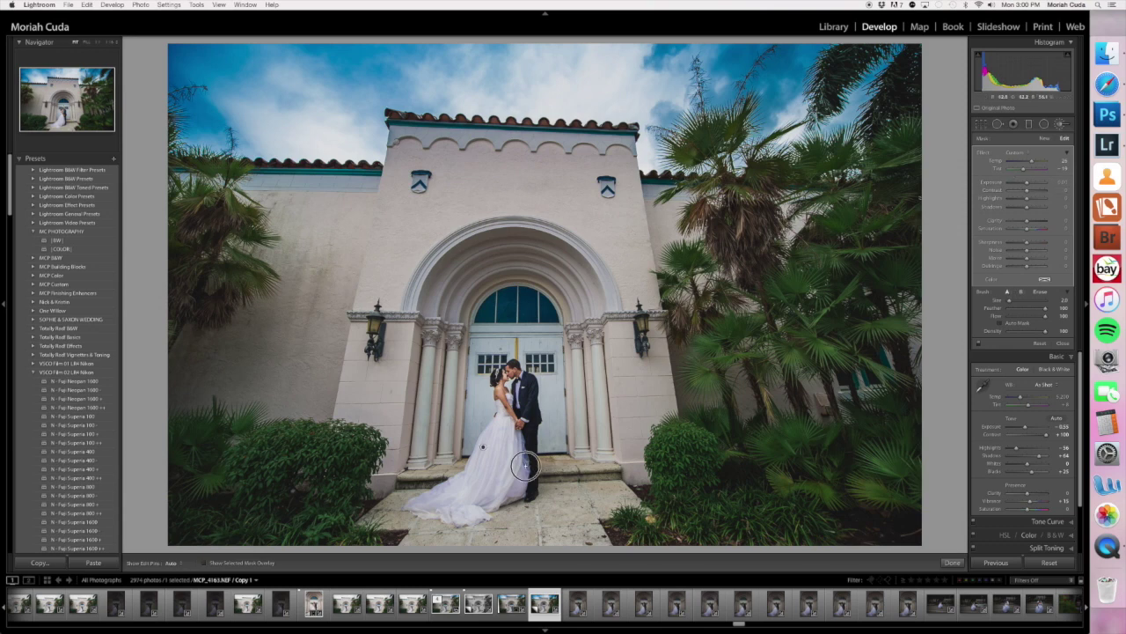
- Compare the edited virtual copy with the original MCP_4163.NEF, return to the copy and close the adjustment brush
{"action": "key", "text": "h"}
{"action": "key", "text": "h"}
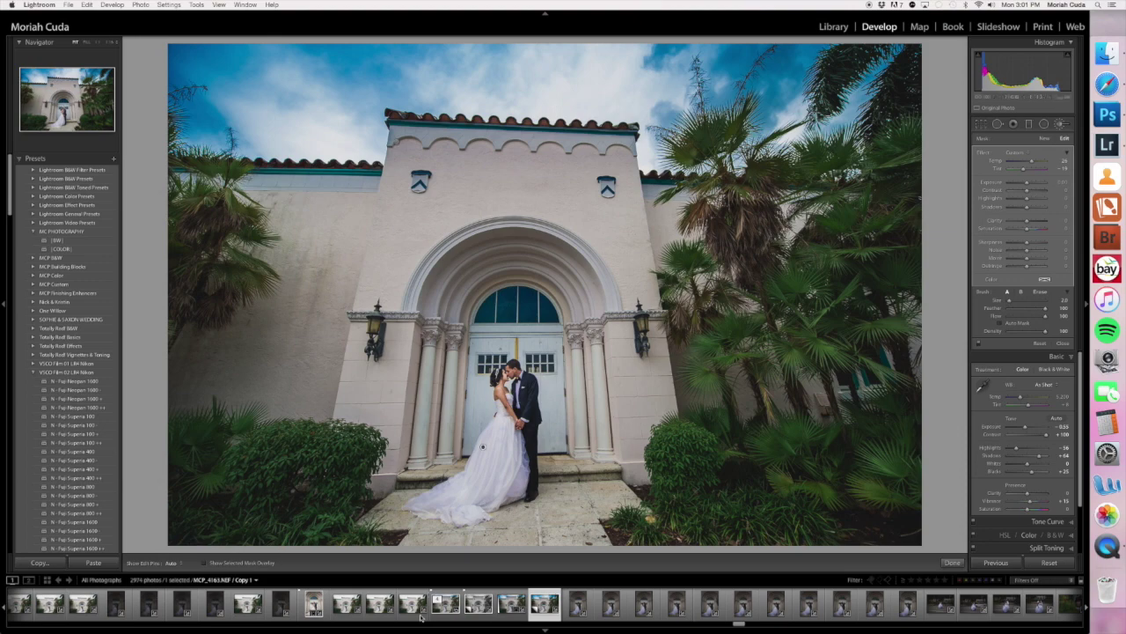
{"action": "left_click", "coordinate": [447, 605]}
{"action": "key", "text": "super+shift+r"}
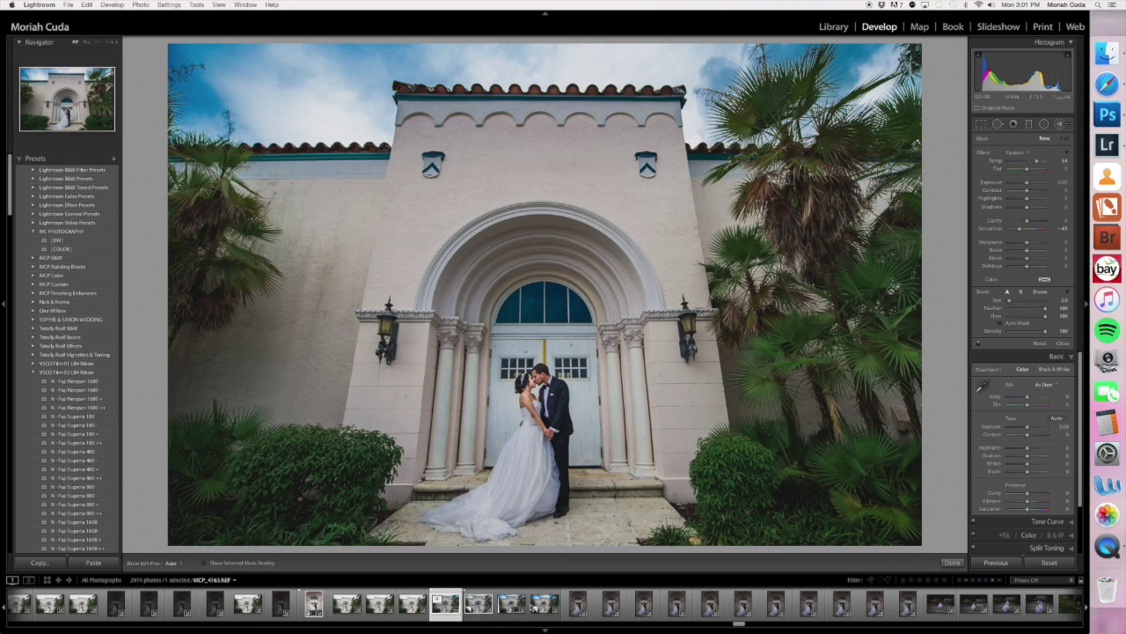
{"action": "left_click", "coordinate": [543, 608]}
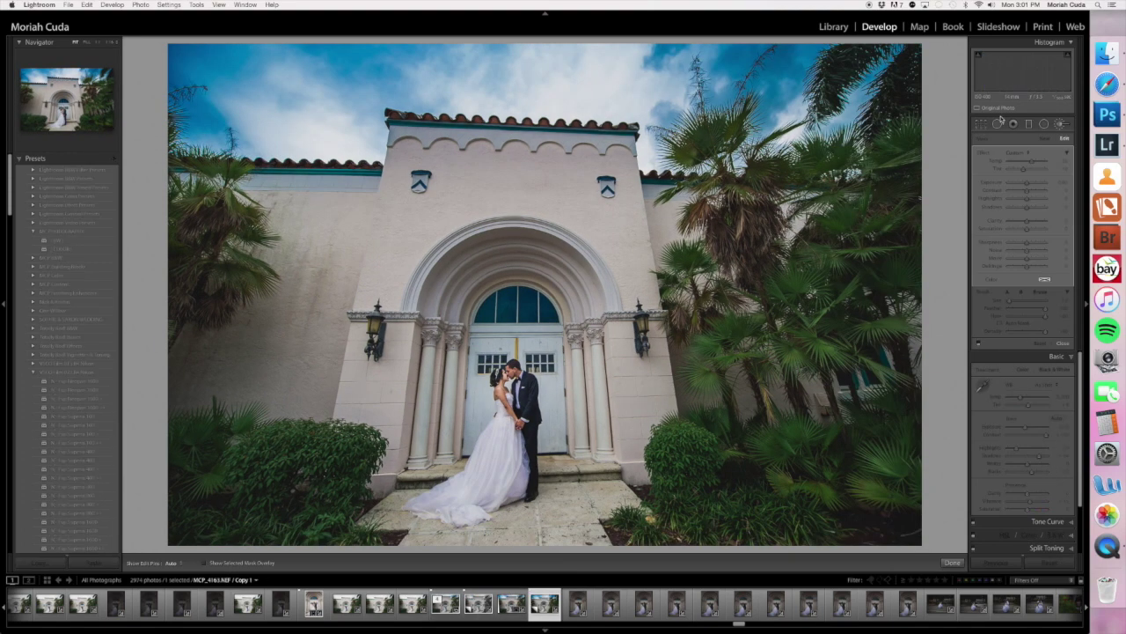
{"action": "key", "text": "k"}
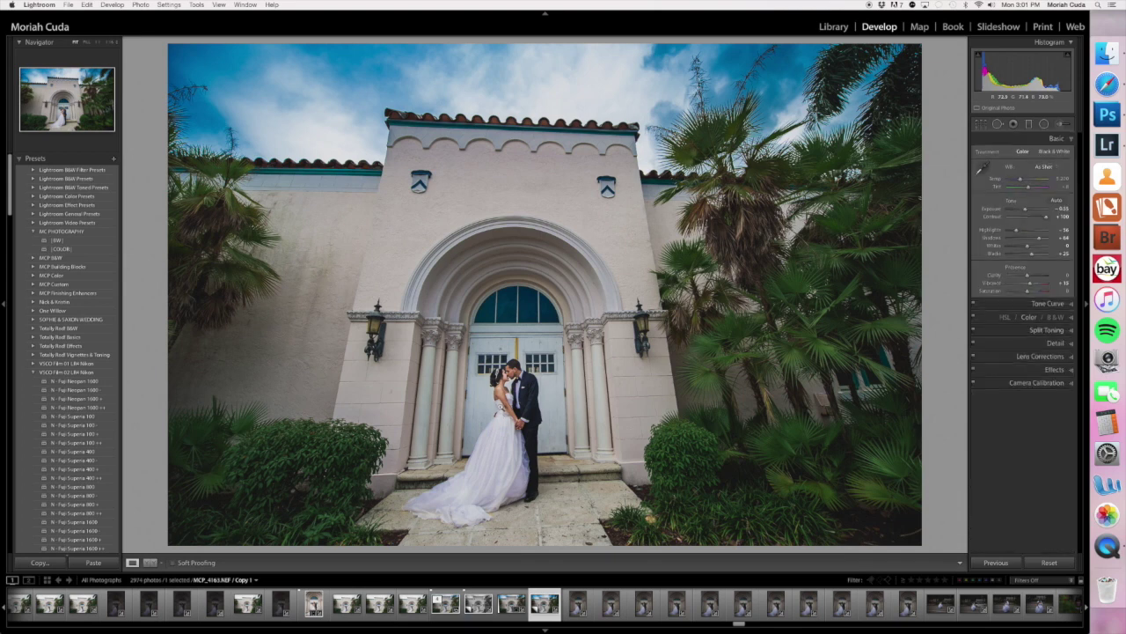